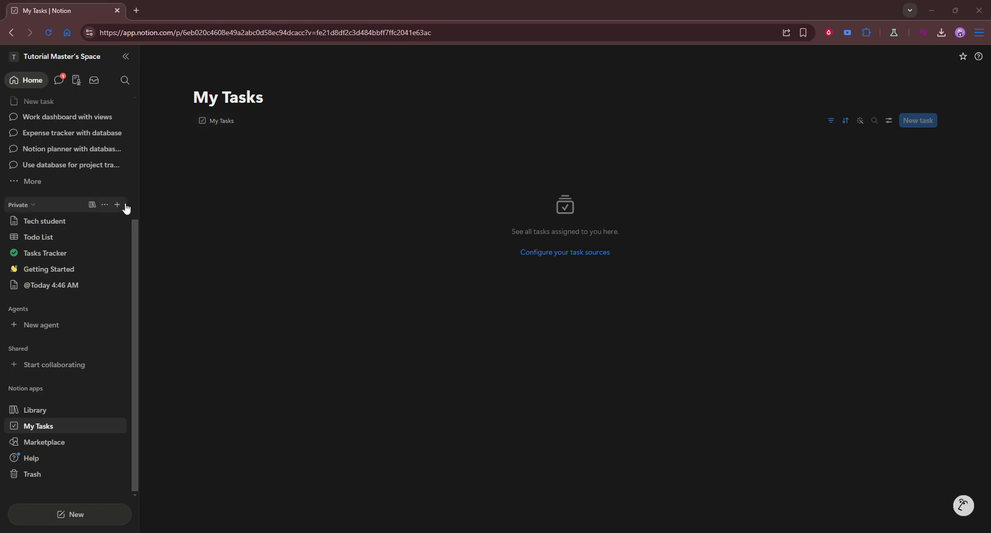
Create a new private page titled "SMM" and start its body.
{"action": "left_click", "coordinate": [122, 205]}
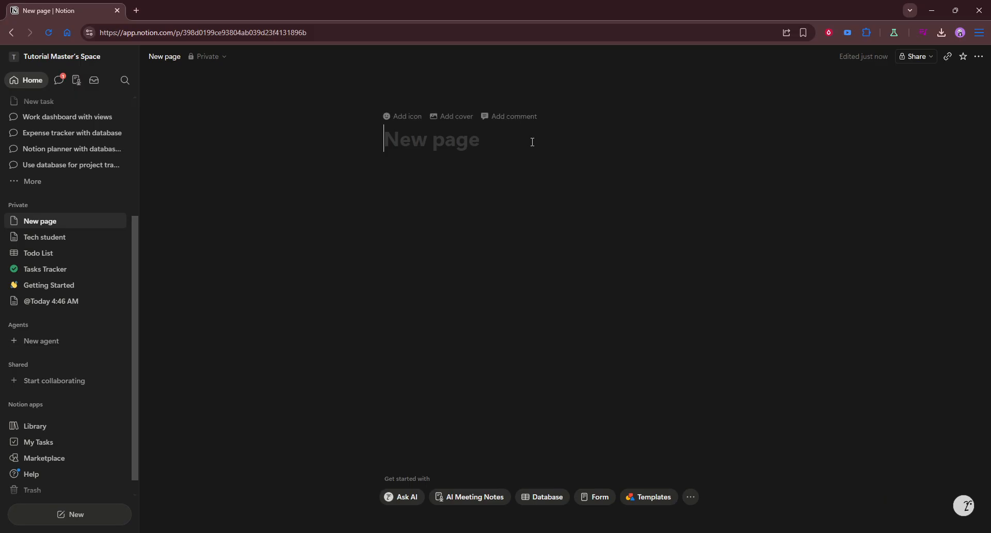
{"action": "type", "text": "SMM"}
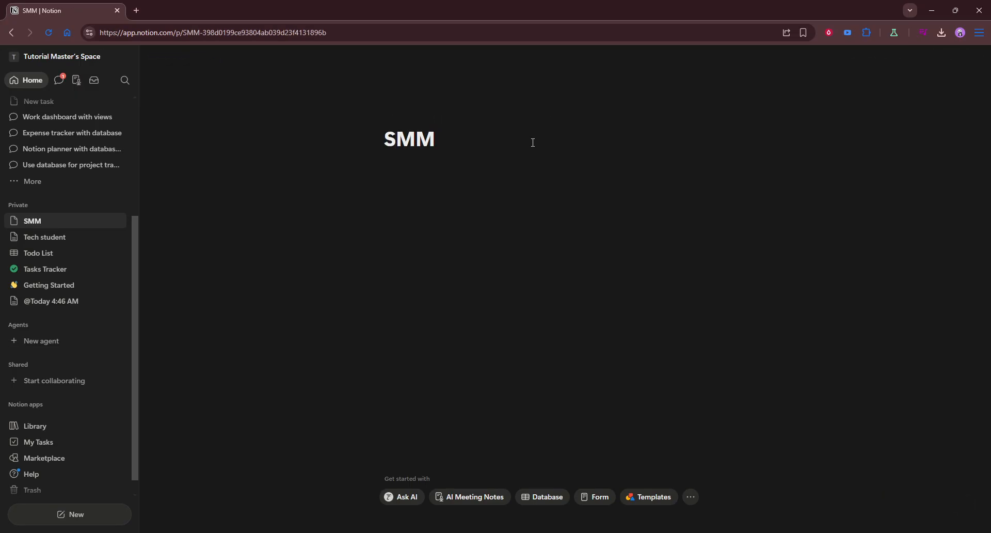
{"action": "key", "text": "Return"}
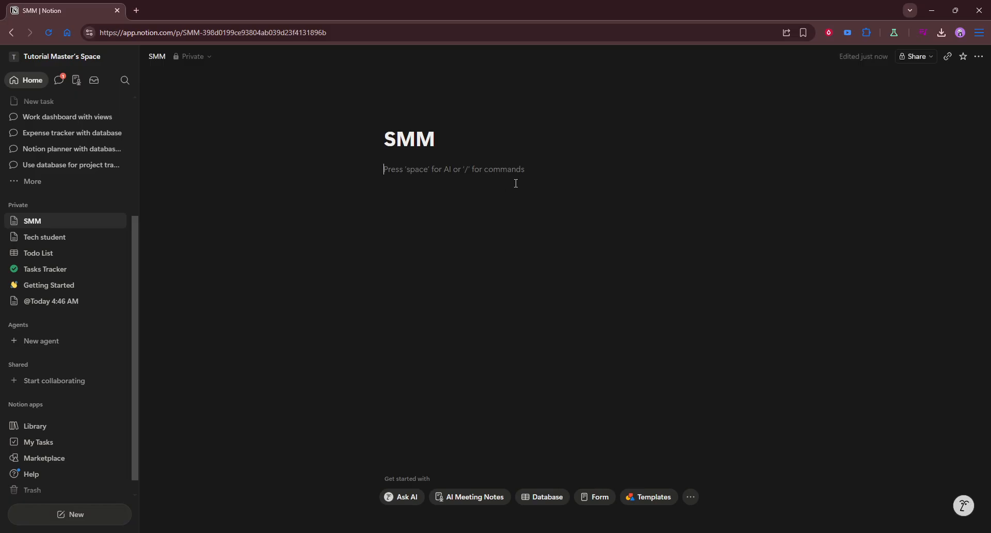
Insert a calendar view database below the SMM title and dismiss its data source setup.
{"action": "type", "text": "/cal"}
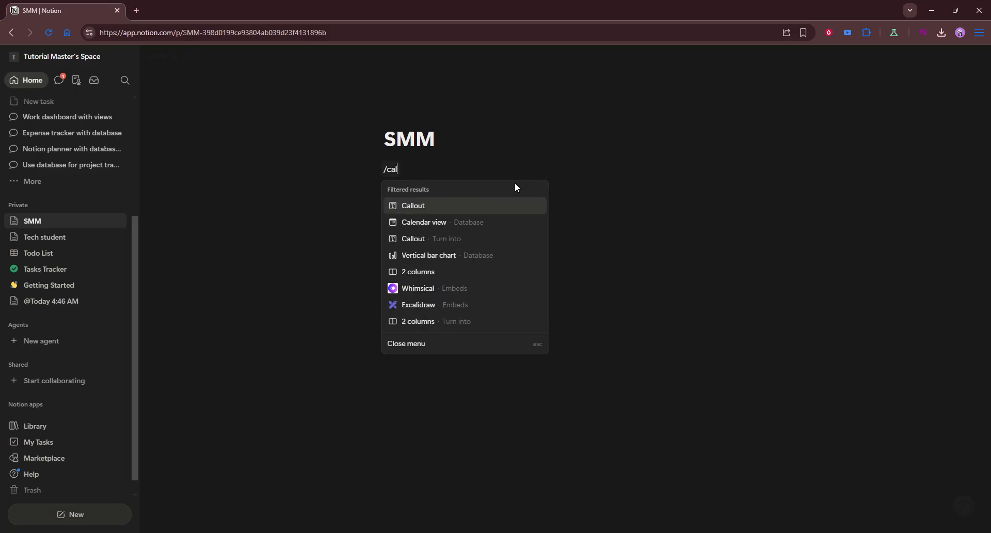
{"action": "left_click", "coordinate": [486, 224]}
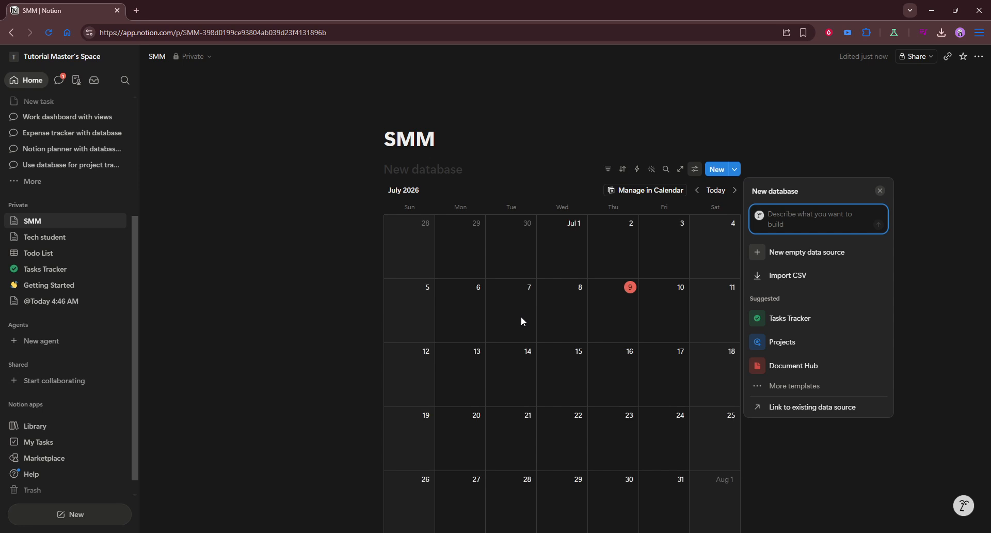
{"action": "left_click", "coordinate": [804, 449]}
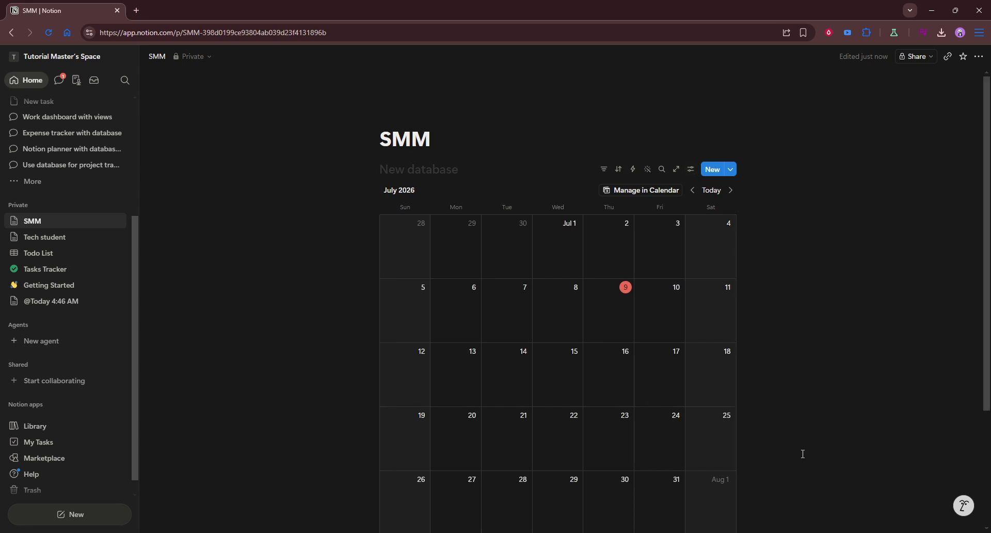
{"action": "scroll", "coordinate": [764, 429], "scroll_direction": "down", "scroll_amount": 2}
{"action": "left_click", "coordinate": [485, 402]}
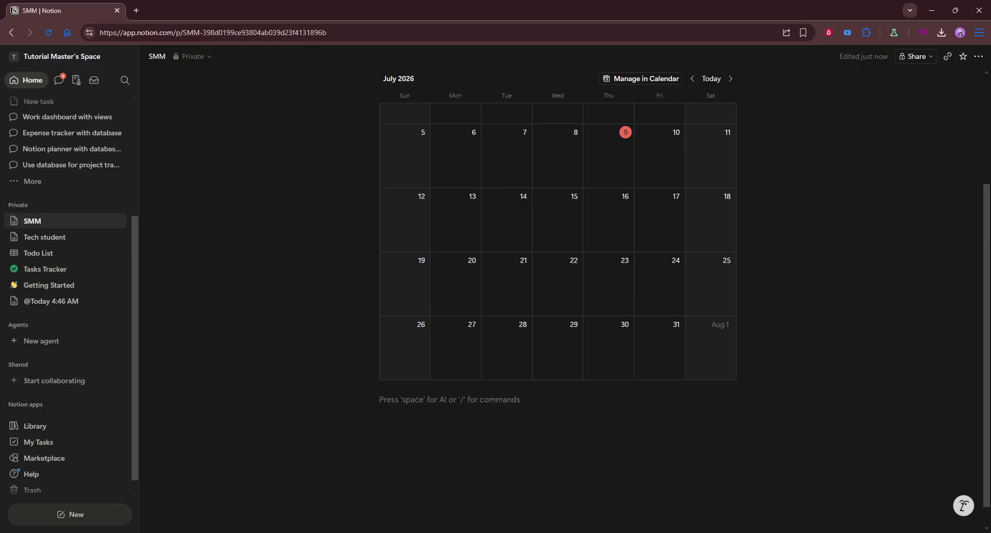
{"action": "scroll", "coordinate": [730, 360], "scroll_direction": "up", "scroll_amount": 3}
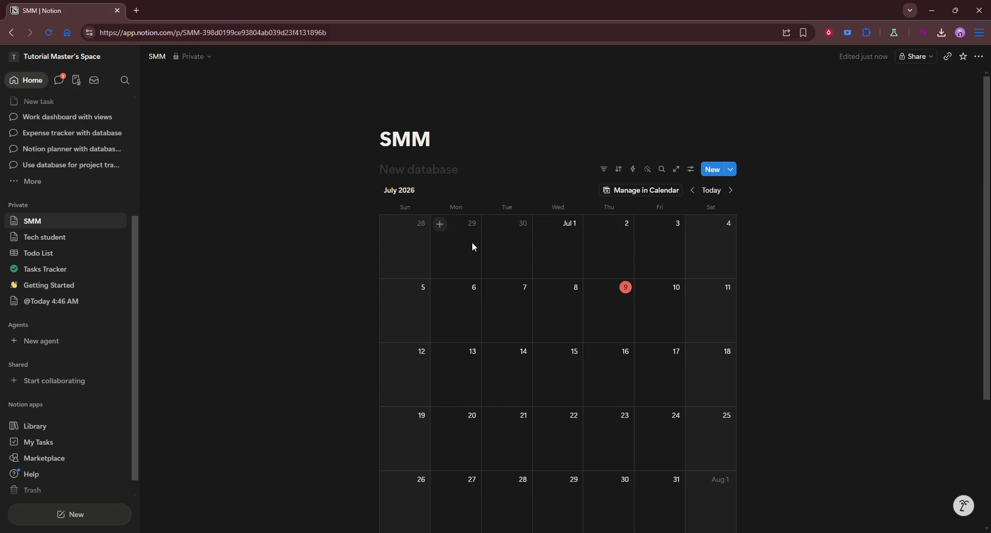
Add untitled entries to the calendar on June 29, June 30 and July 7, 2026.
{"action": "left_click", "coordinate": [439, 223]}
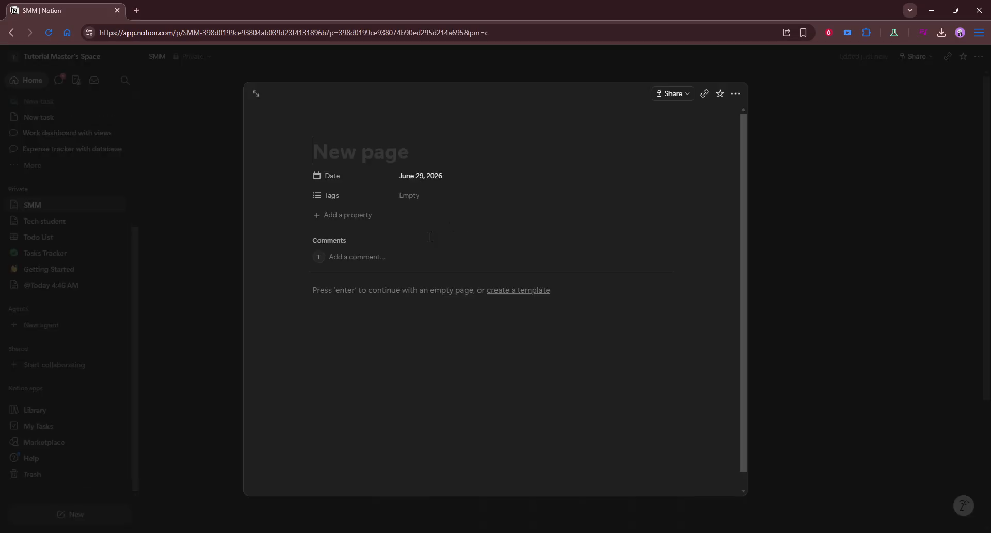
{"action": "left_click", "coordinate": [817, 199]}
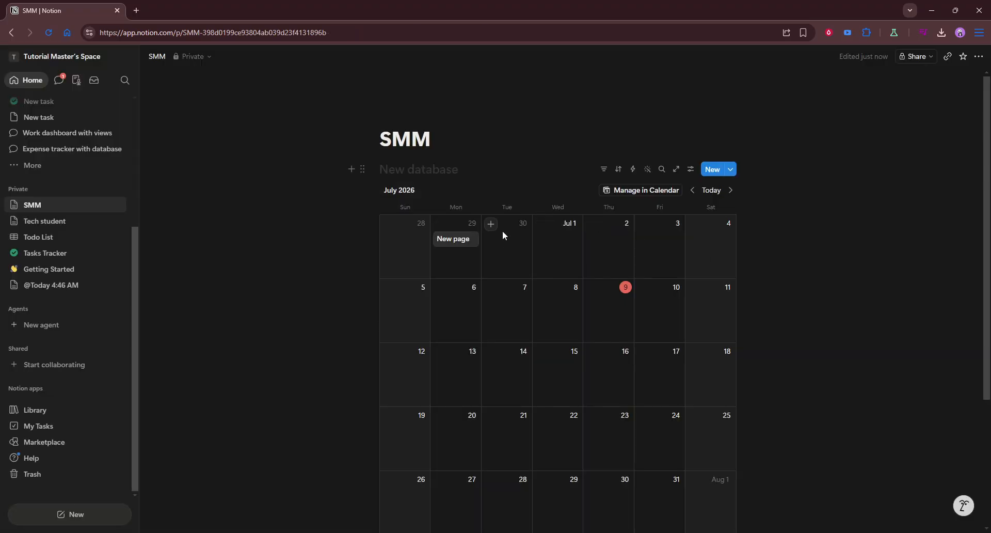
{"action": "left_click", "coordinate": [491, 223]}
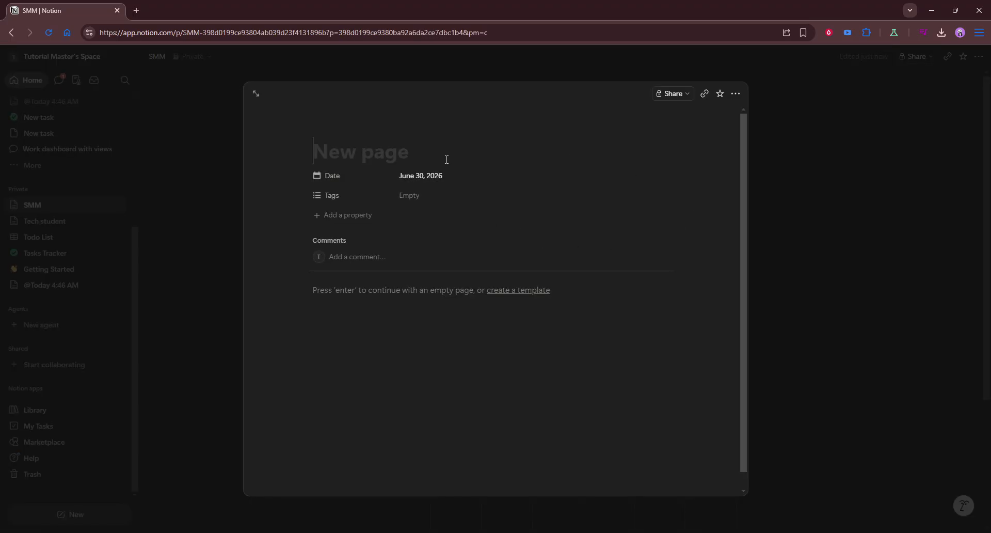
{"action": "left_click", "coordinate": [818, 393]}
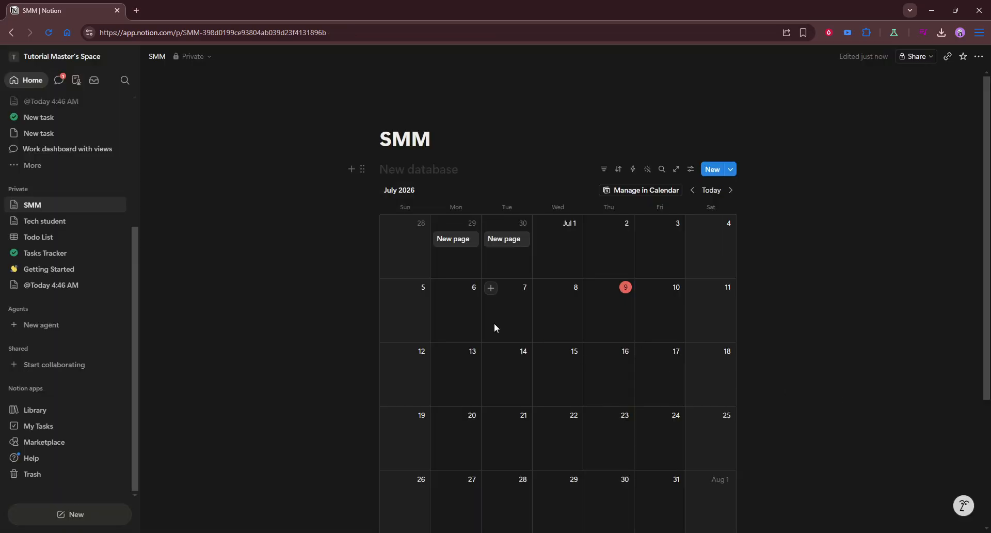
{"action": "left_click", "coordinate": [490, 287]}
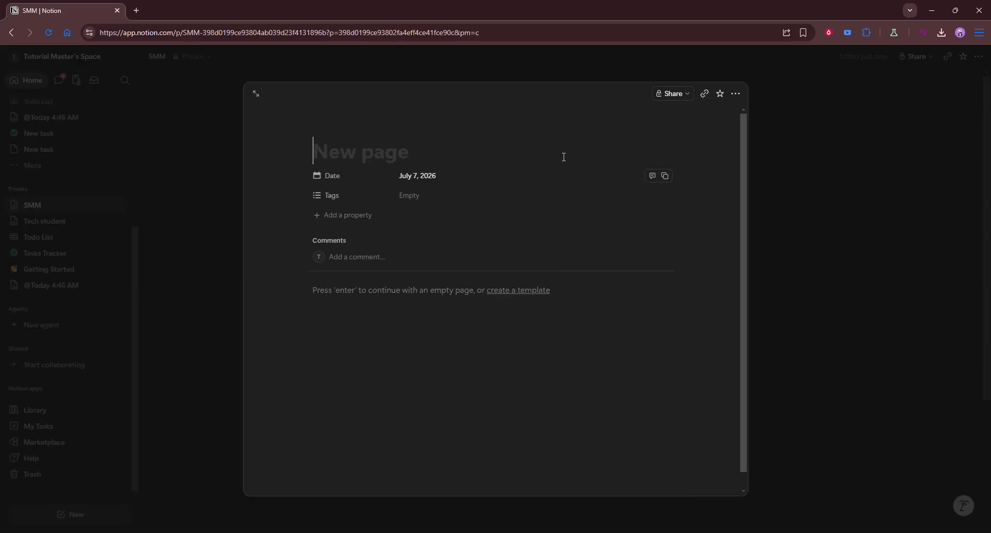
{"action": "left_click", "coordinate": [912, 262]}
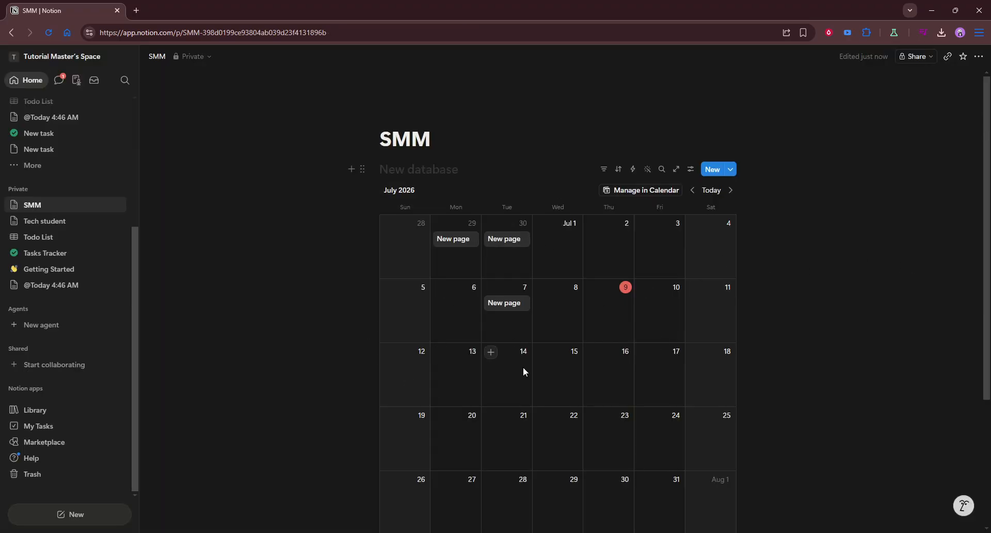
Add a Status property to the June 30 calendar entry and return to the calendar.
{"action": "left_click", "coordinate": [499, 240]}
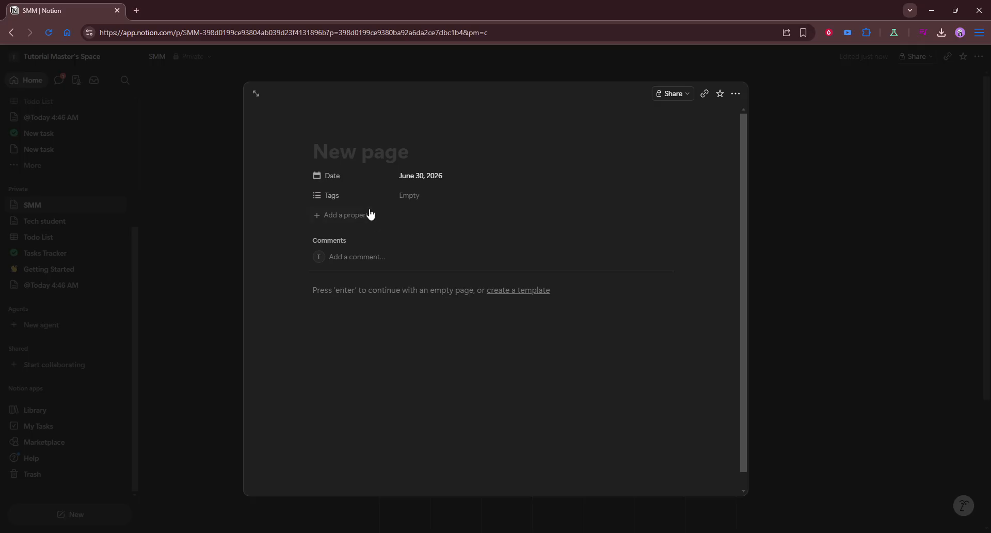
{"action": "left_click", "coordinate": [331, 218]}
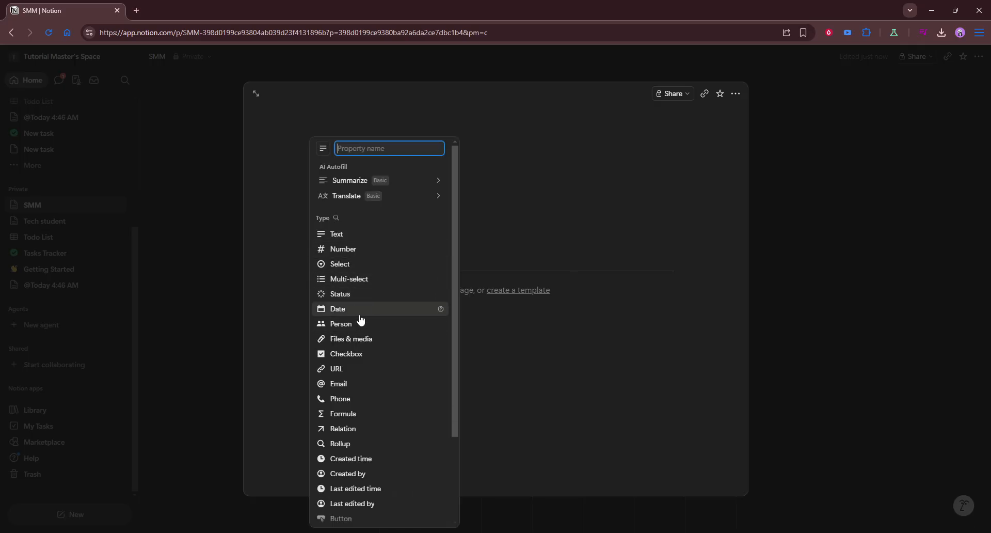
{"action": "left_click", "coordinate": [358, 293]}
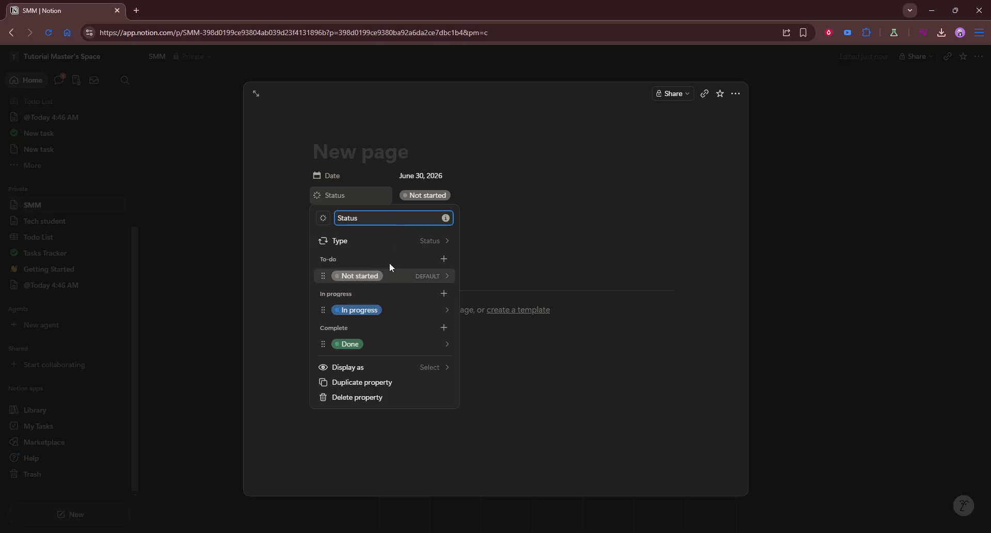
{"action": "left_click", "coordinate": [591, 228]}
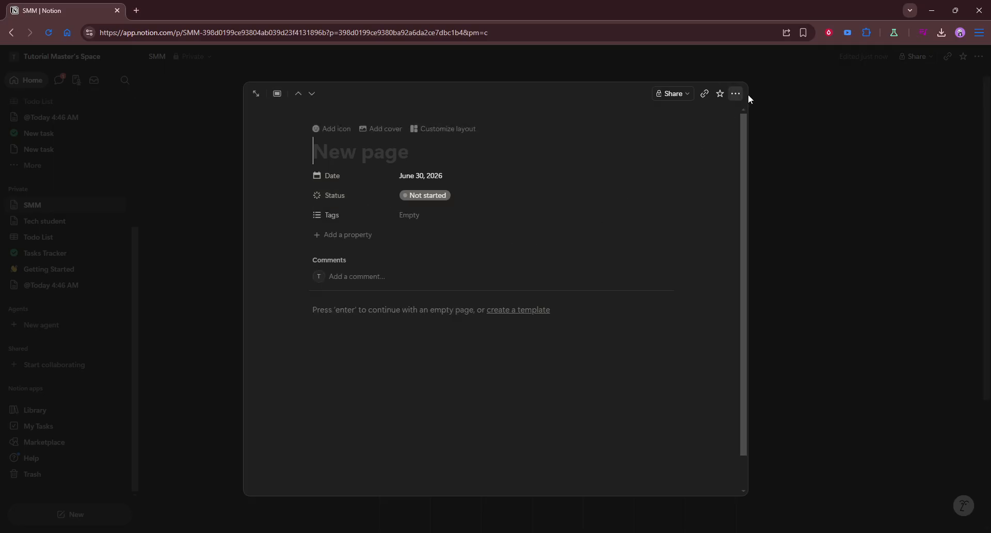
{"action": "left_click", "coordinate": [795, 95]}
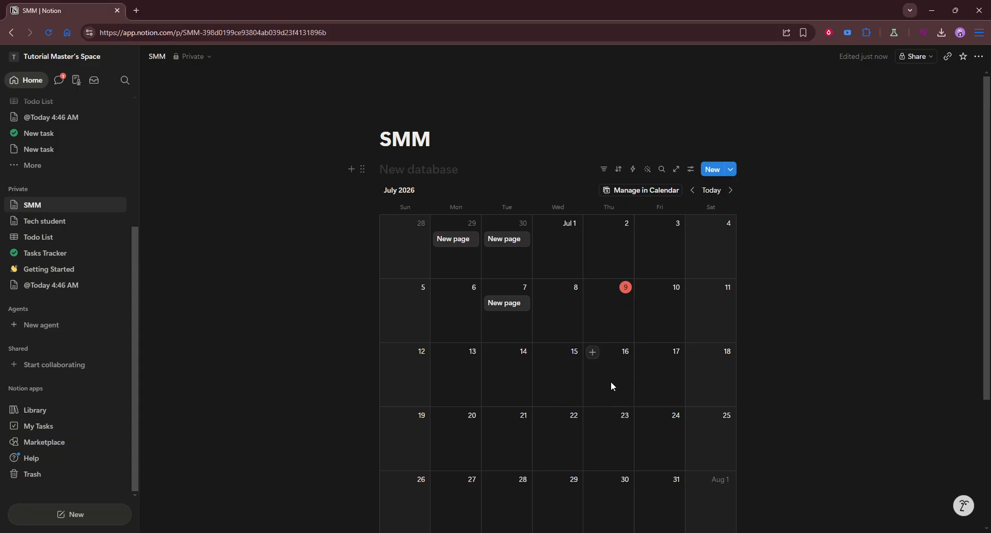
Insert a simple table below the calendar and place the cursor in its first cell.
{"action": "scroll", "coordinate": [612, 381], "scroll_direction": "down", "scroll_amount": 2}
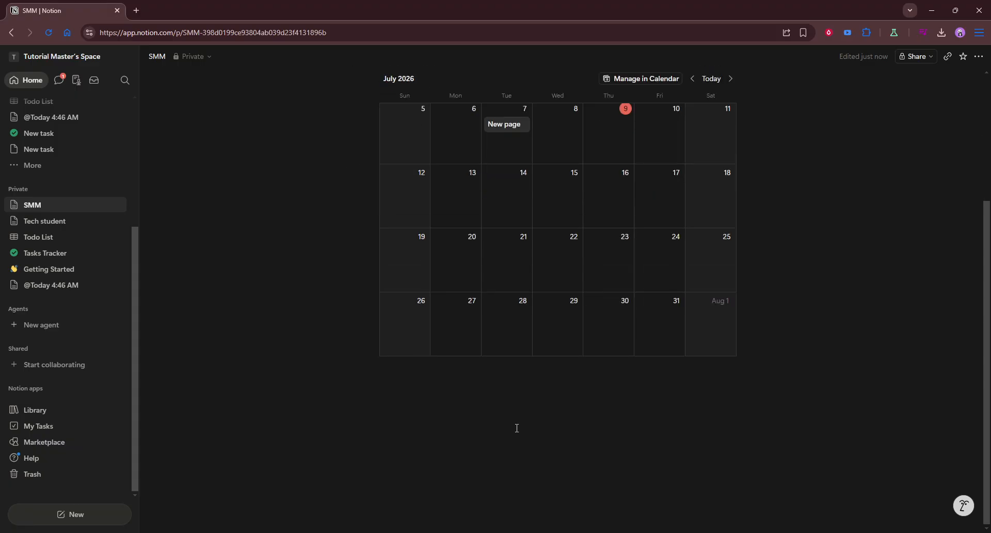
{"action": "left_click", "coordinate": [511, 429]}
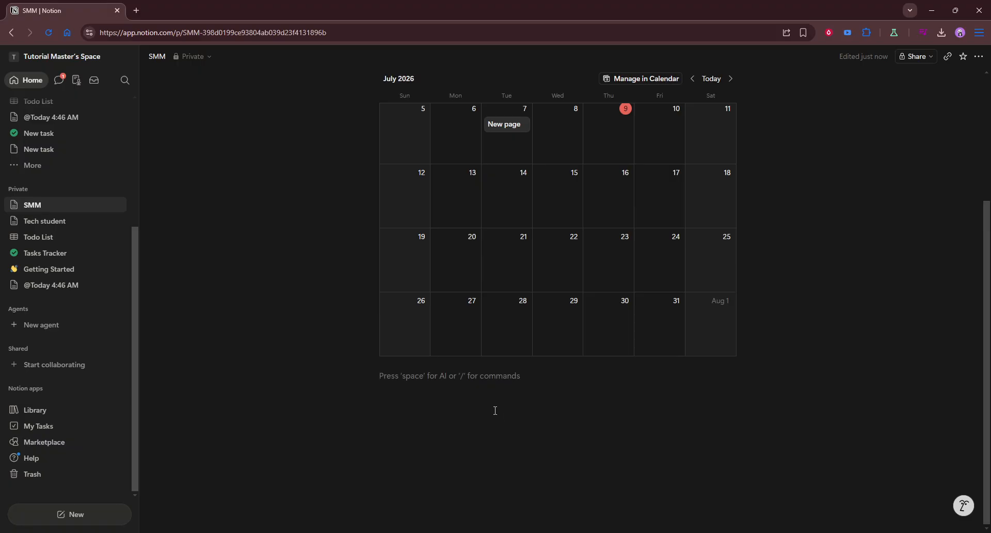
{"action": "type", "text": "/table"}
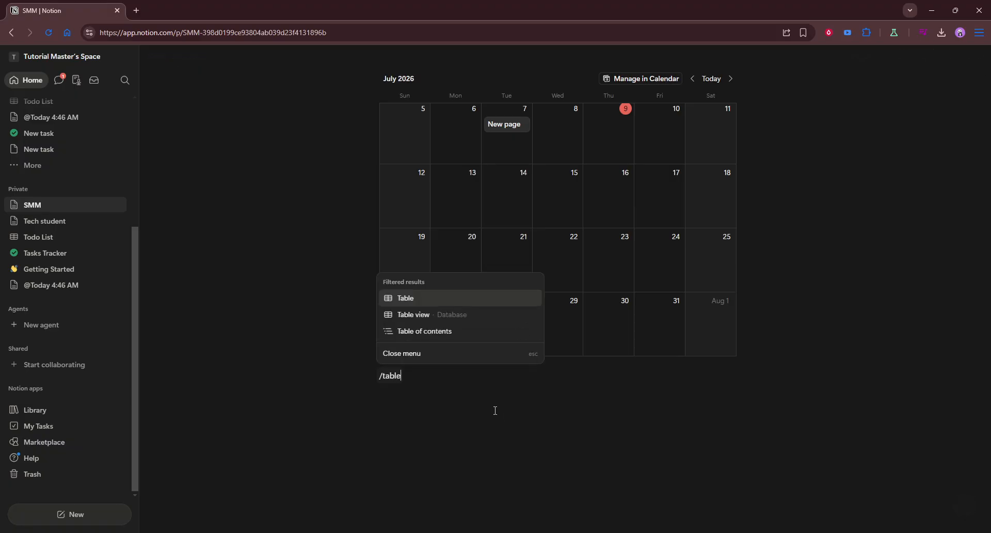
{"action": "left_click", "coordinate": [454, 297]}
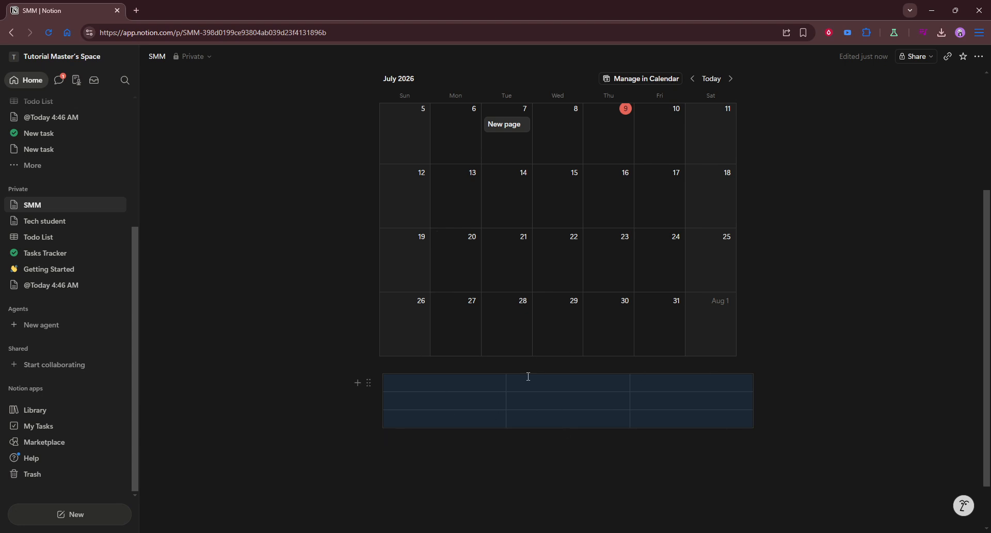
{"action": "left_click", "coordinate": [460, 383]}
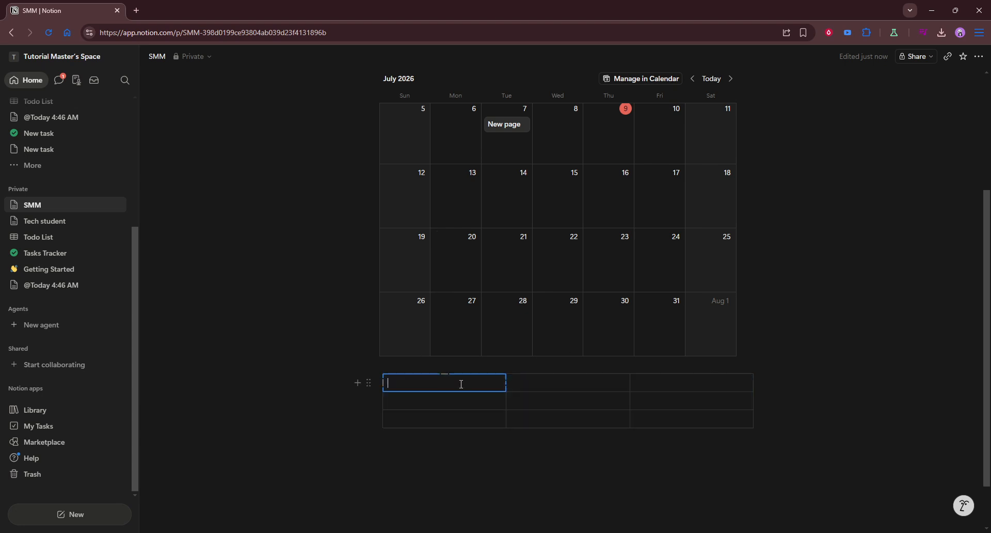
{"action": "left_click", "coordinate": [407, 382]}
{"action": "scroll", "coordinate": [746, 460], "scroll_direction": "down", "scroll_amount": 1}
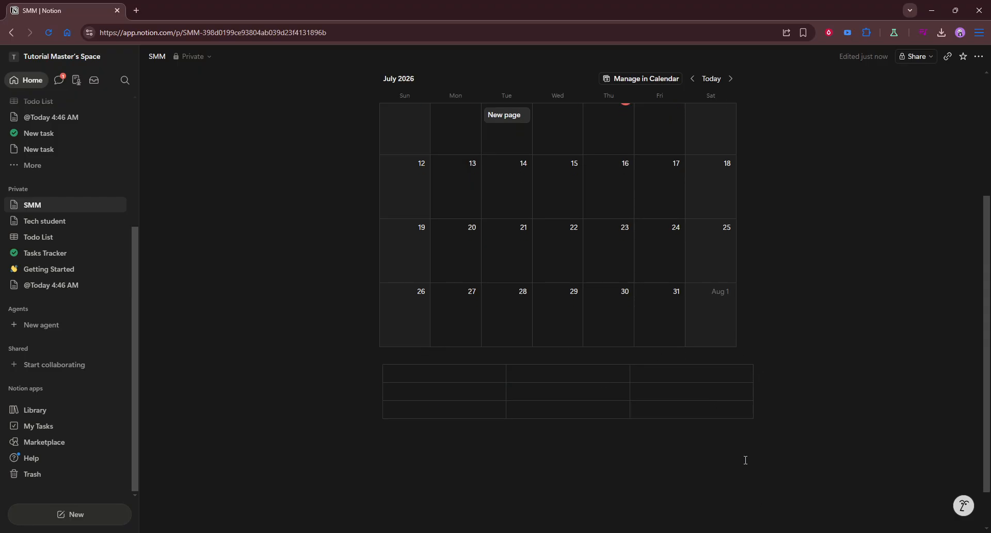
{"action": "scroll", "coordinate": [703, 382], "scroll_direction": "up", "scroll_amount": 2}
{"action": "scroll", "coordinate": [699, 383], "scroll_direction": "down", "scroll_amount": 1}
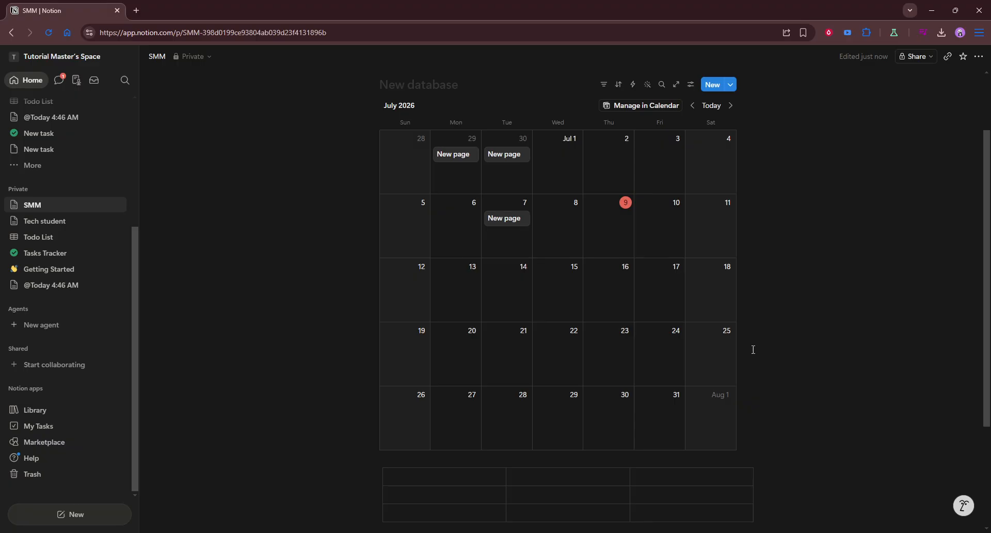
{"action": "scroll", "coordinate": [610, 331], "scroll_direction": "up", "scroll_amount": 2}
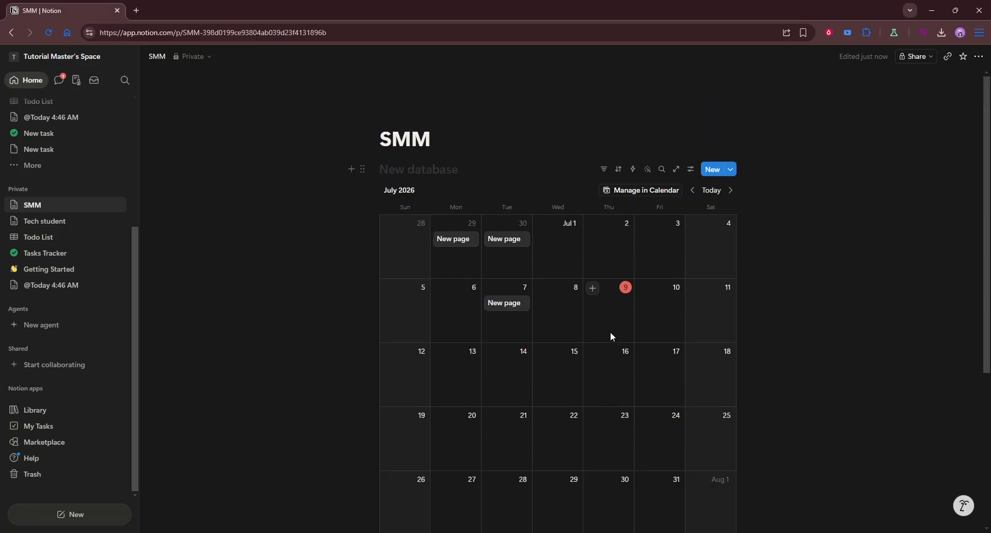